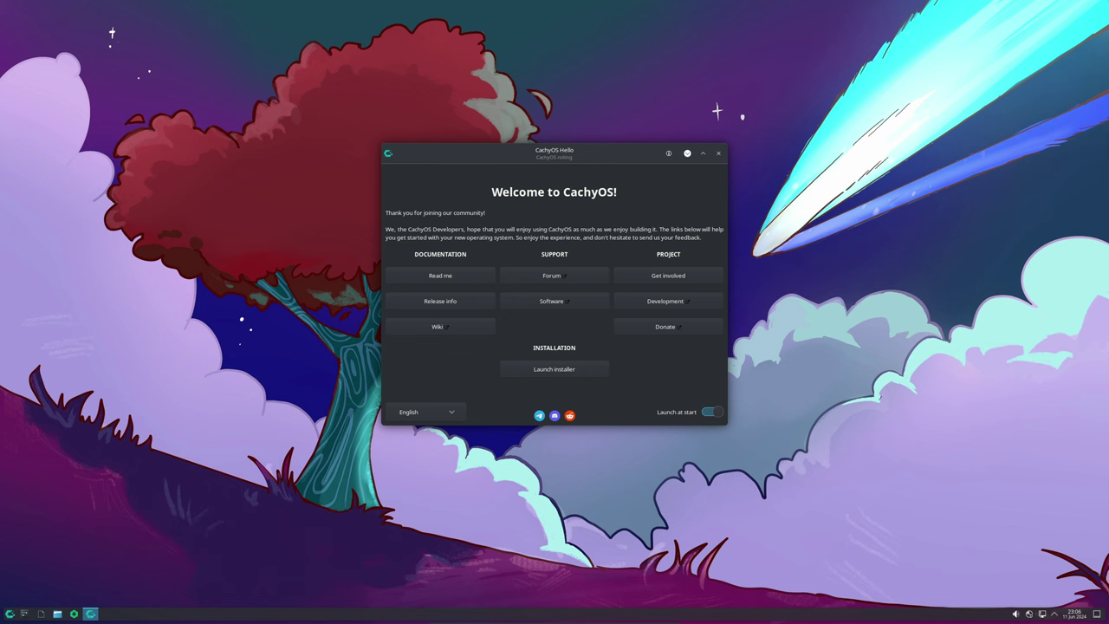
Step: Dismiss the CachyOS Hello window and view the version information of the Dolphin file manager, closing both of its windows
{"action": "left_click", "coordinate": [718, 153]}
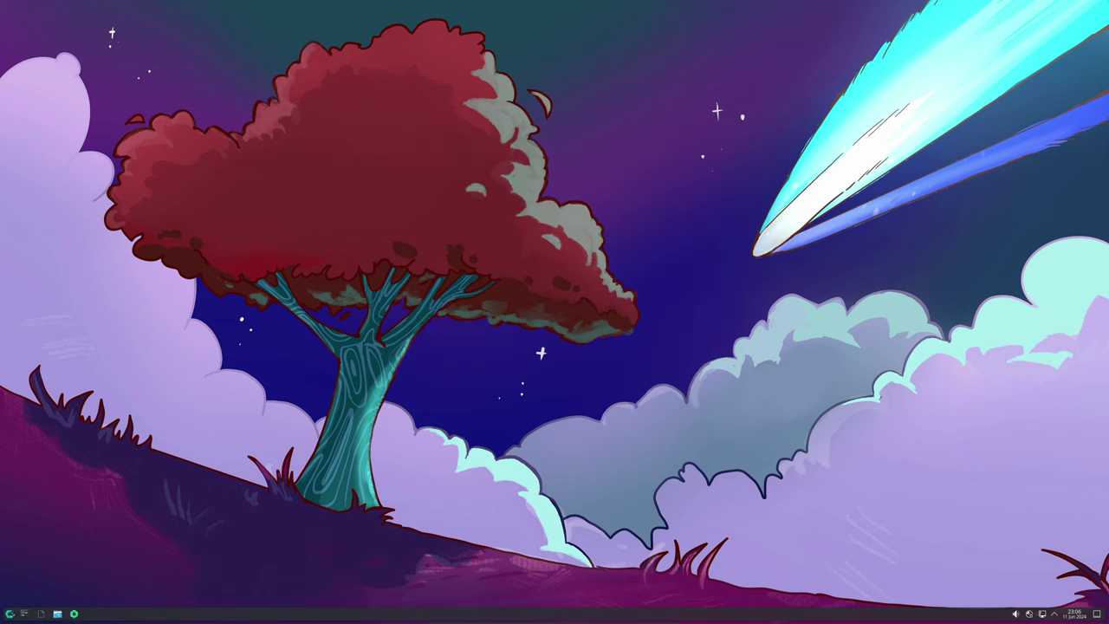
{"action": "left_click", "coordinate": [57, 613]}
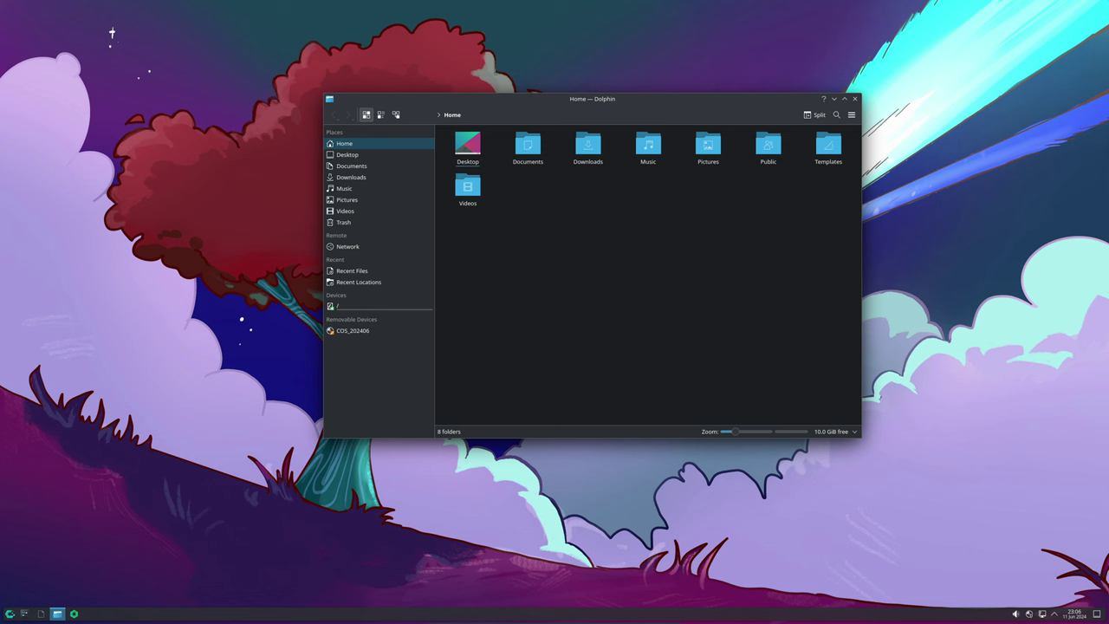
{"action": "left_click", "coordinate": [851, 114]}
{"action": "mouse_move", "coordinate": [901, 270]}
{"action": "left_click", "coordinate": [1034, 347]}
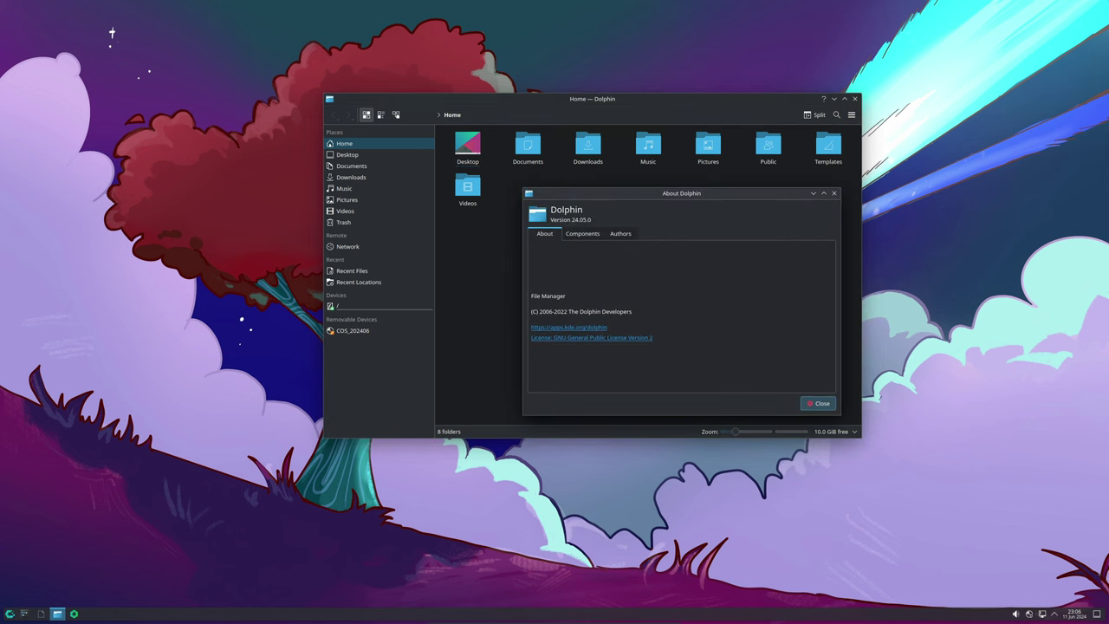
{"action": "left_click", "coordinate": [834, 192]}
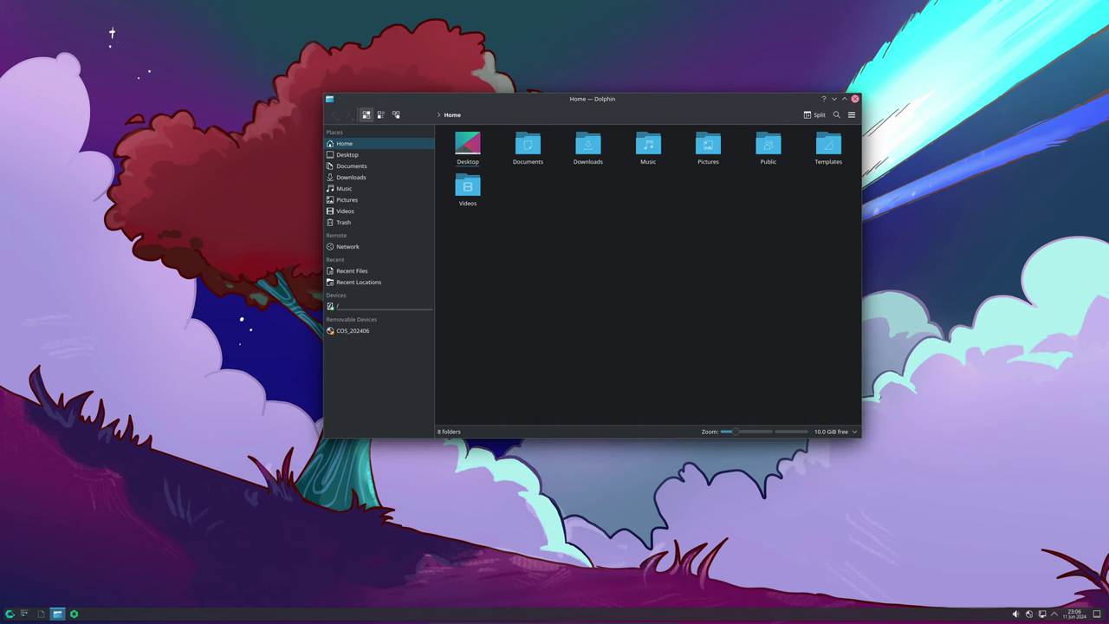
{"action": "left_click", "coordinate": [854, 98]}
Step: Open the desktop and wallpaper settings and review the Mouse Actions, Location and Icons pages
{"action": "right_click", "coordinate": [474, 175]}
{"action": "left_click", "coordinate": [520, 182]}
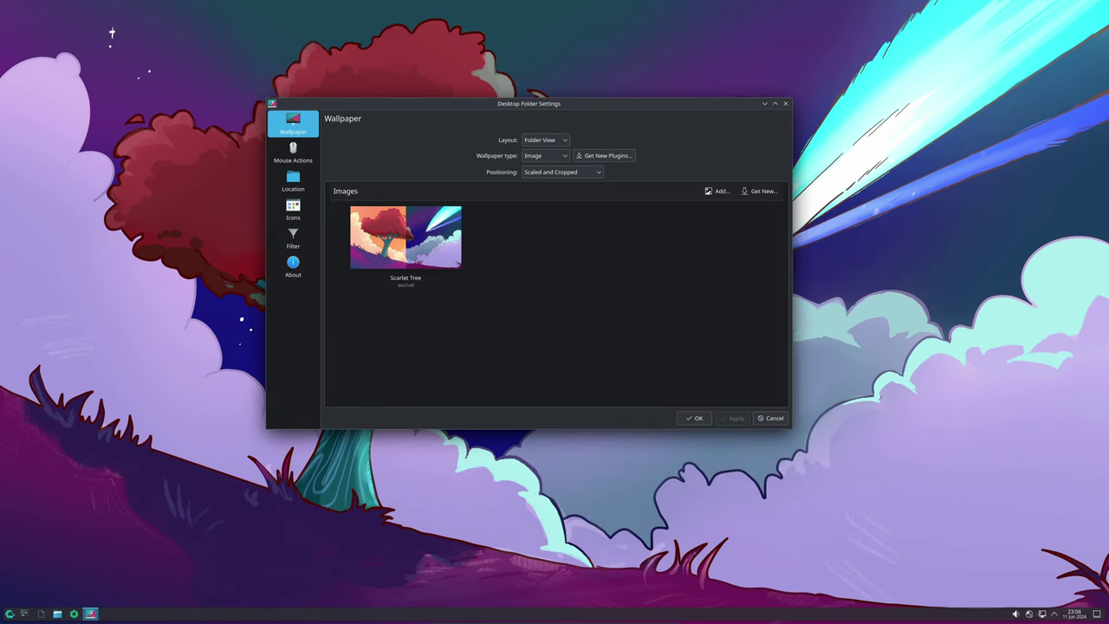
{"action": "left_click", "coordinate": [293, 153]}
{"action": "left_click", "coordinate": [293, 182]}
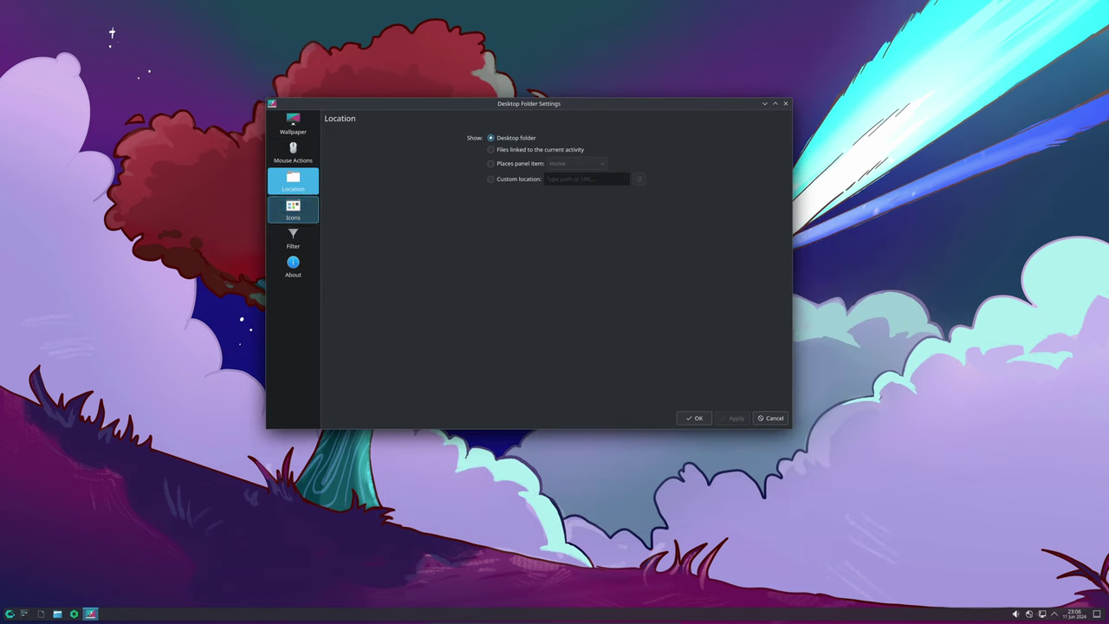
{"action": "left_click", "coordinate": [293, 208]}
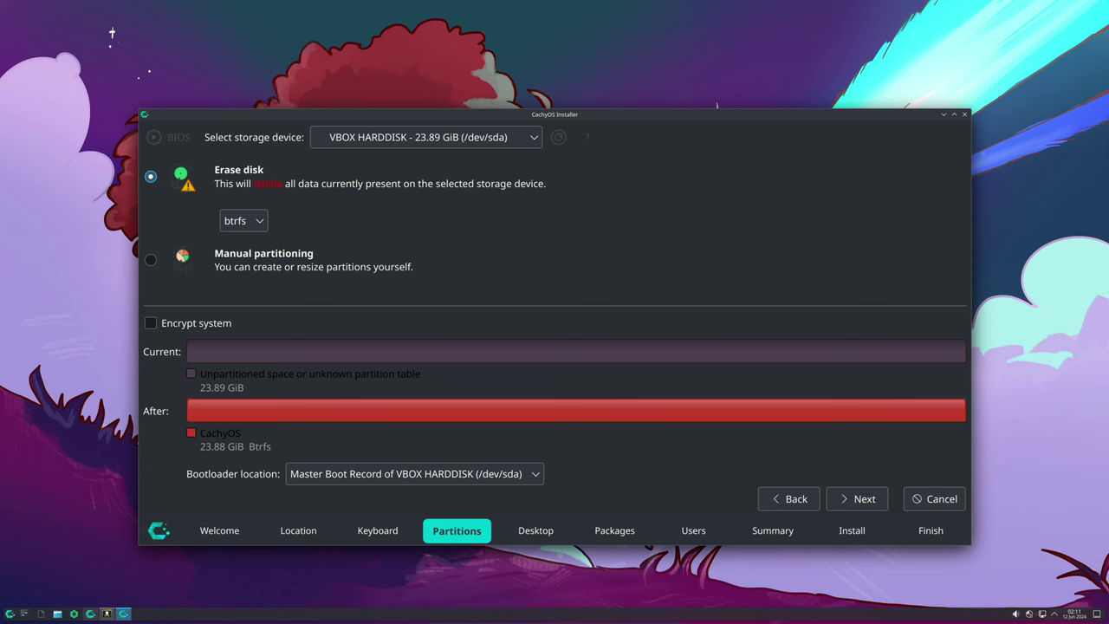
Step: Look through the file systems offered for the Erase disk option in the CachyOS installer
{"action": "left_click", "coordinate": [243, 220]}
{"action": "key", "text": "Down"}
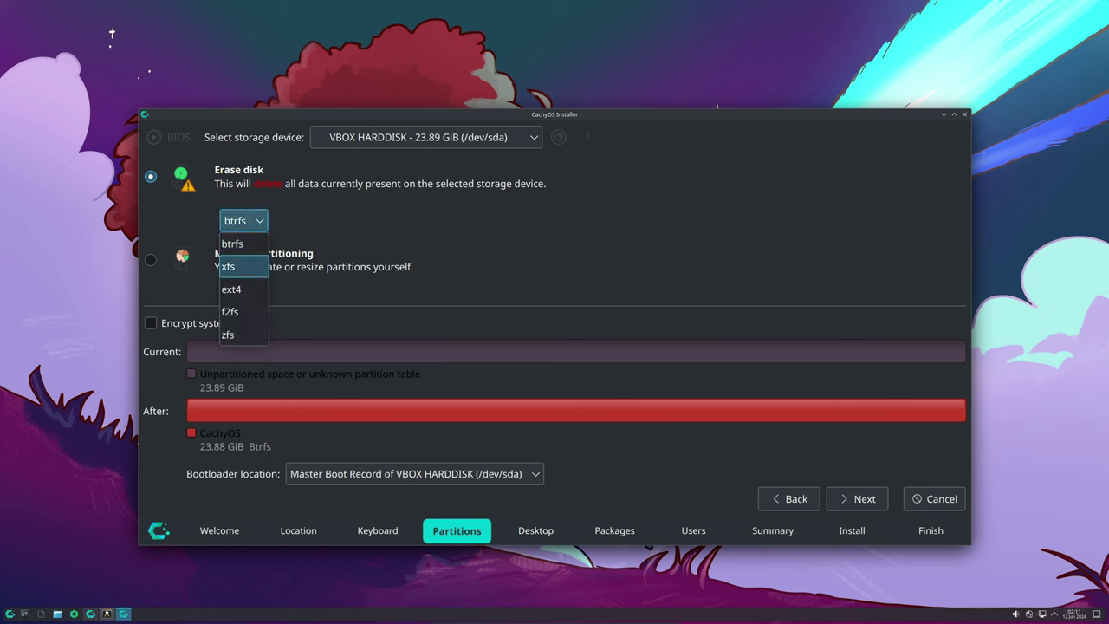
{"action": "key", "text": "Down"}
{"action": "key", "text": "Down"}
{"action": "key", "text": "Down"}
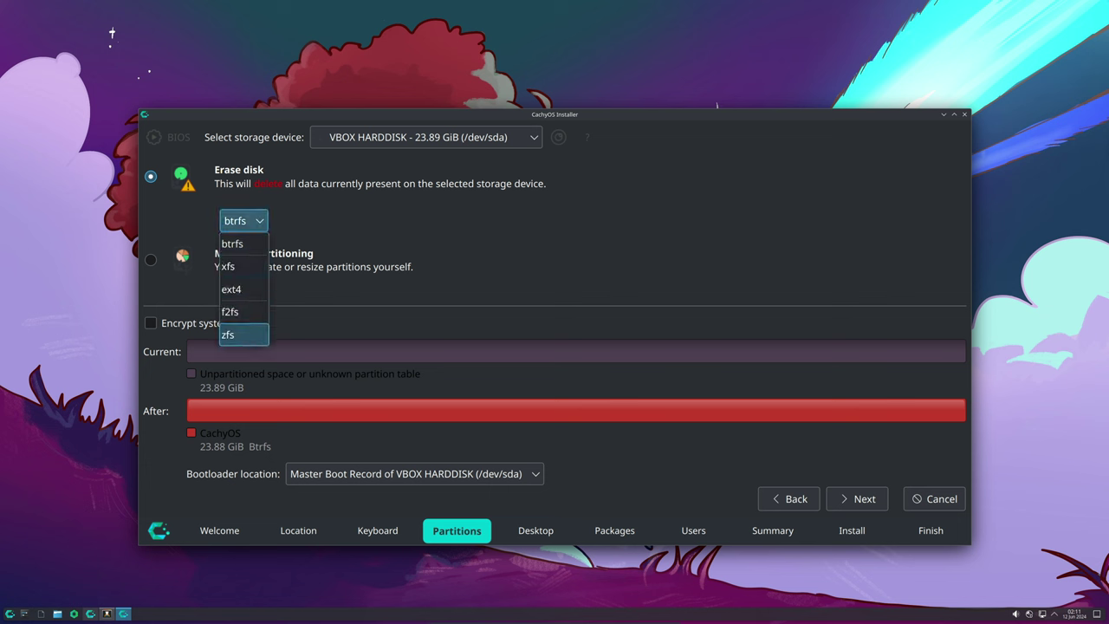
{"action": "key", "text": "Up"}
{"action": "key", "text": "Up"}
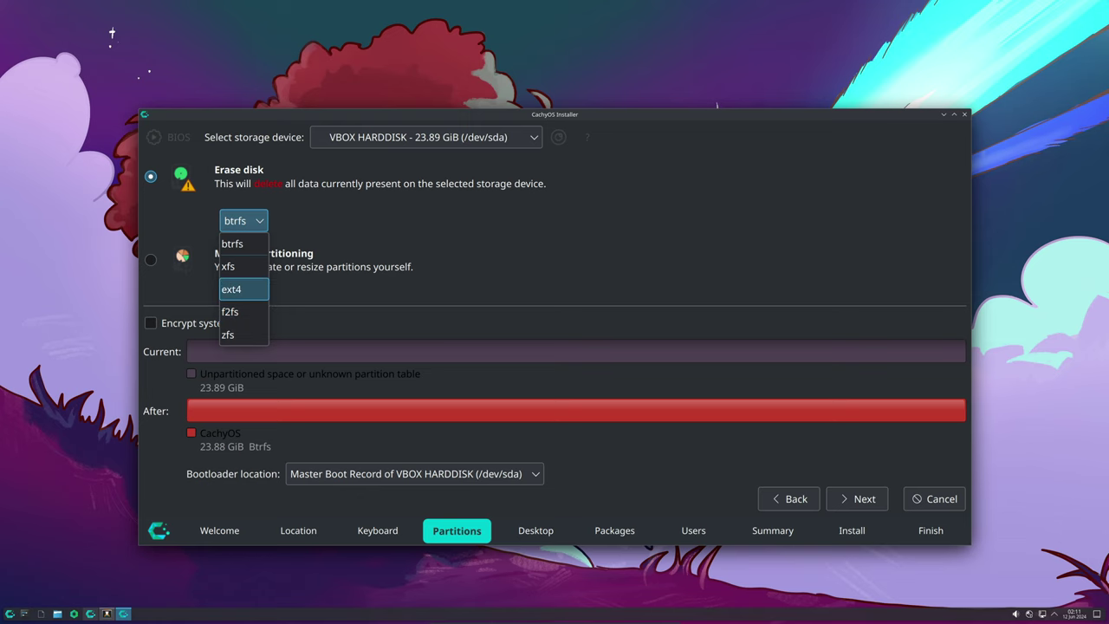
{"action": "key", "text": "Up"}
{"action": "key", "text": "Up"}
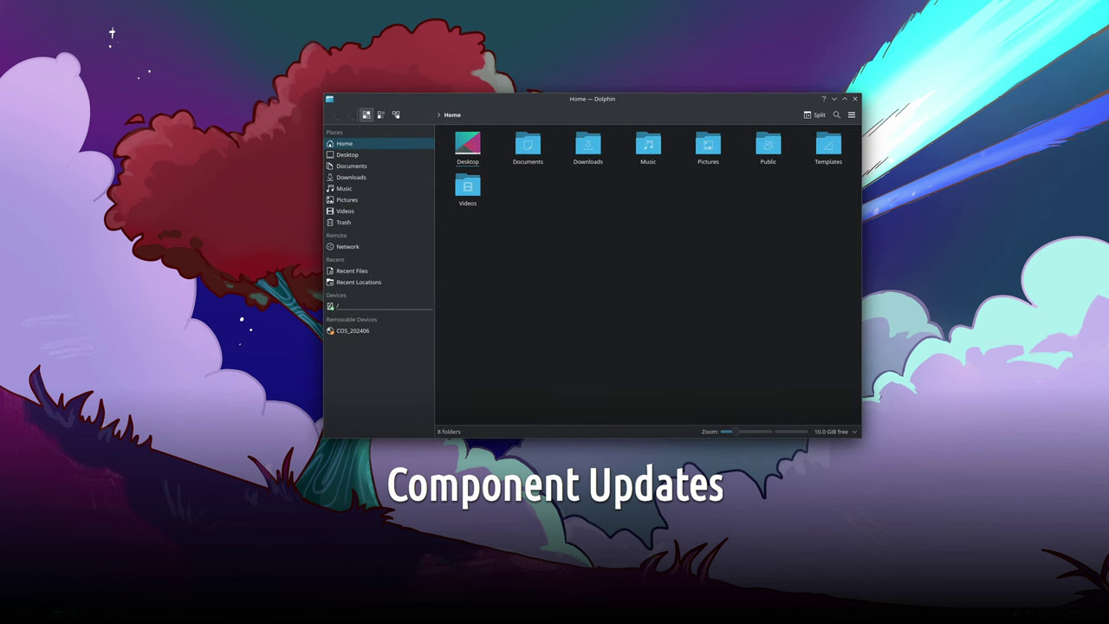
Step: View the About Dolphin information for the file manager, and close Dolphin
{"action": "left_click", "coordinate": [851, 114]}
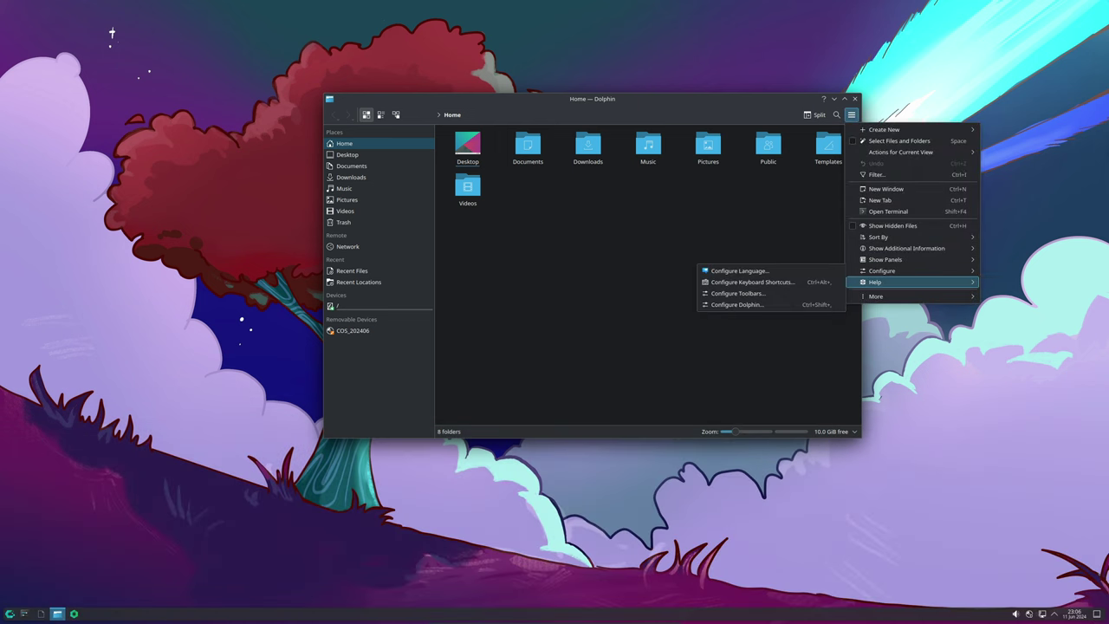
{"action": "mouse_move", "coordinate": [910, 282]}
{"action": "left_click", "coordinate": [1012, 347]}
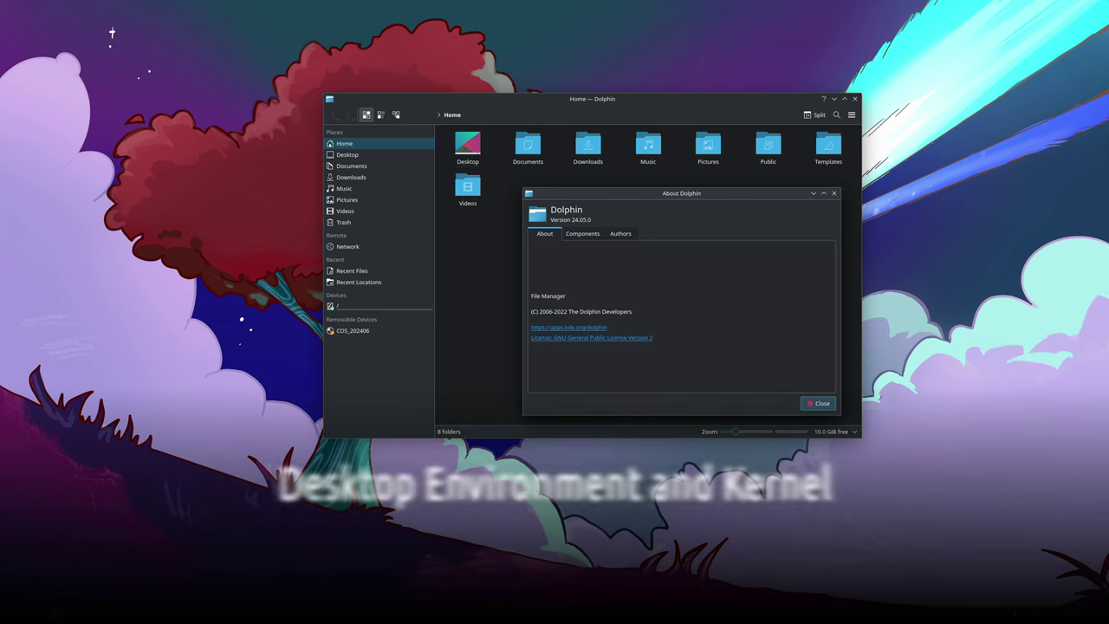
{"action": "key", "text": "Escape"}
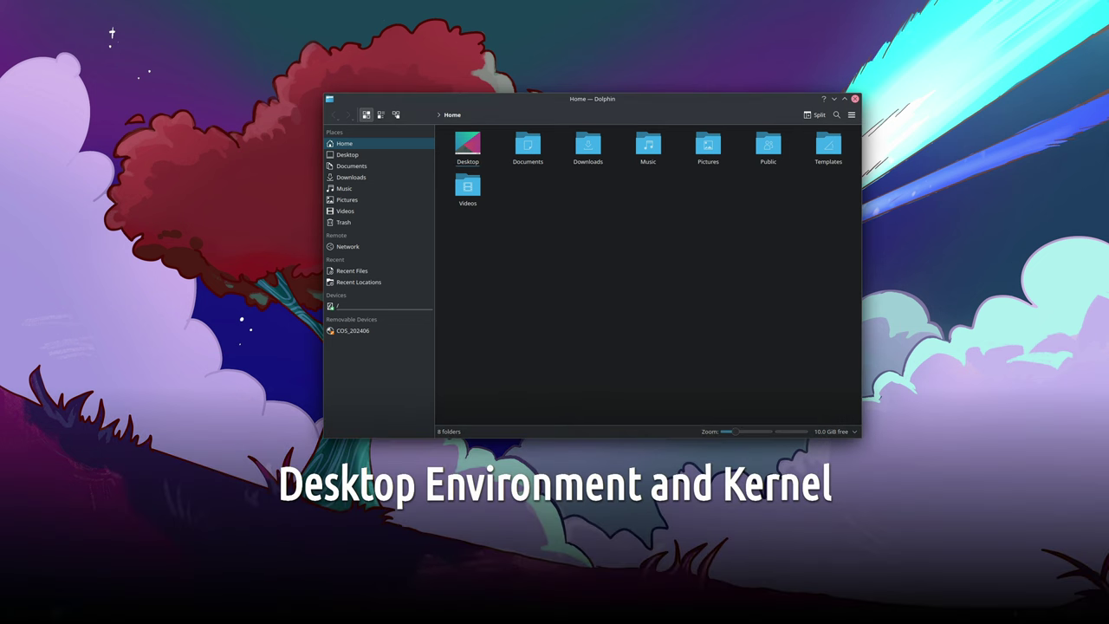
{"action": "key", "text": "ctrl+q"}
Step: Open the desktop and wallpaper settings and review the Mouse Actions and Location pages
{"action": "right_click", "coordinate": [473, 175]}
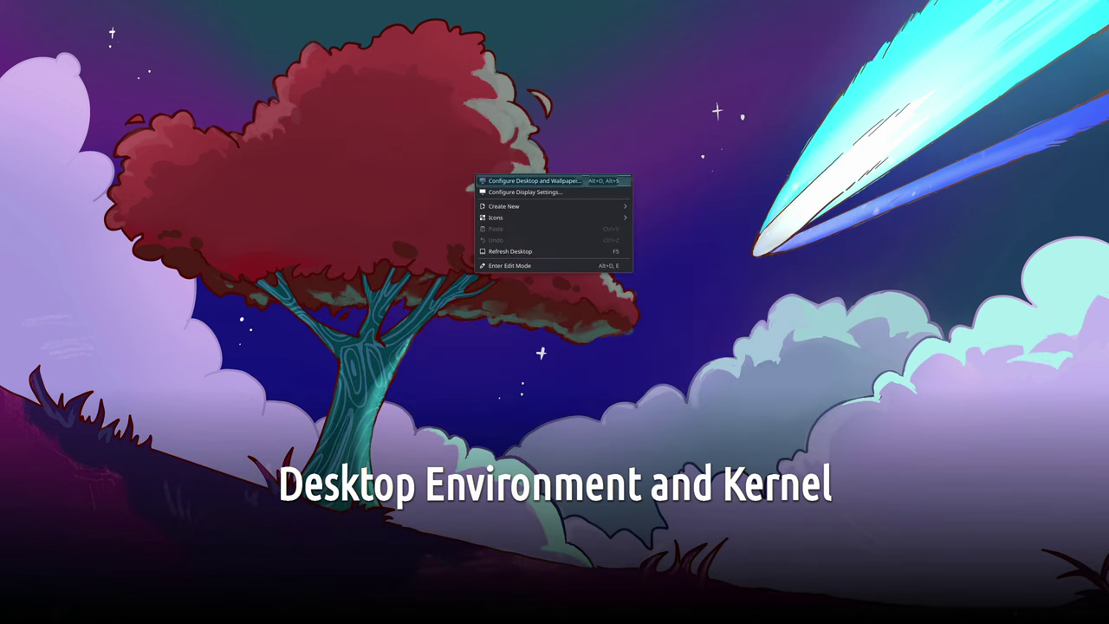
{"action": "left_click", "coordinate": [533, 182]}
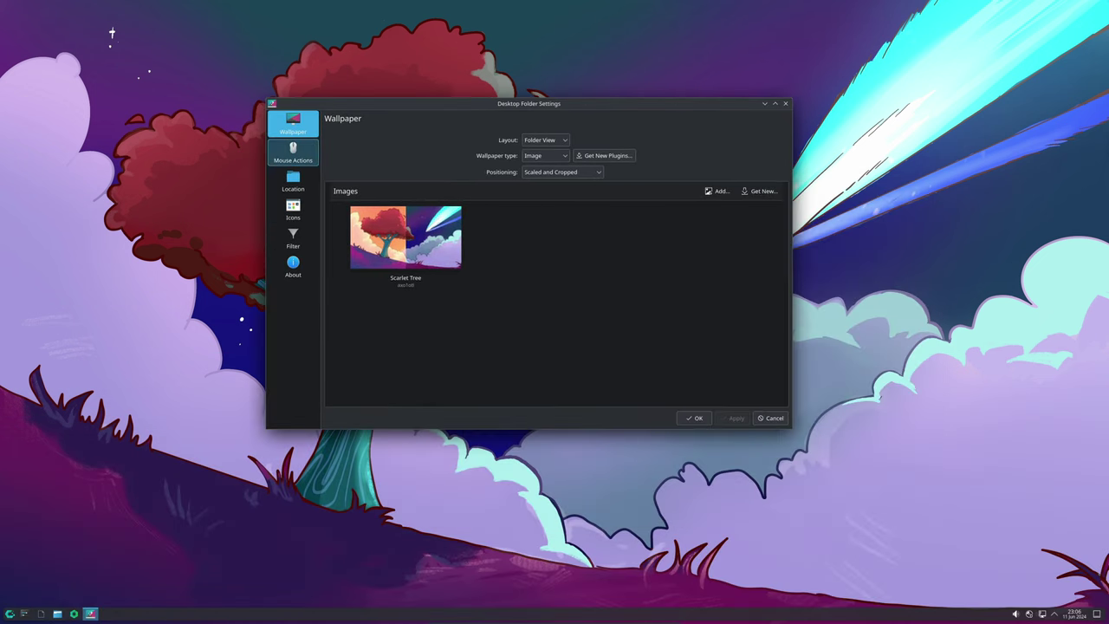
{"action": "left_click", "coordinate": [293, 152]}
{"action": "left_click", "coordinate": [293, 182]}
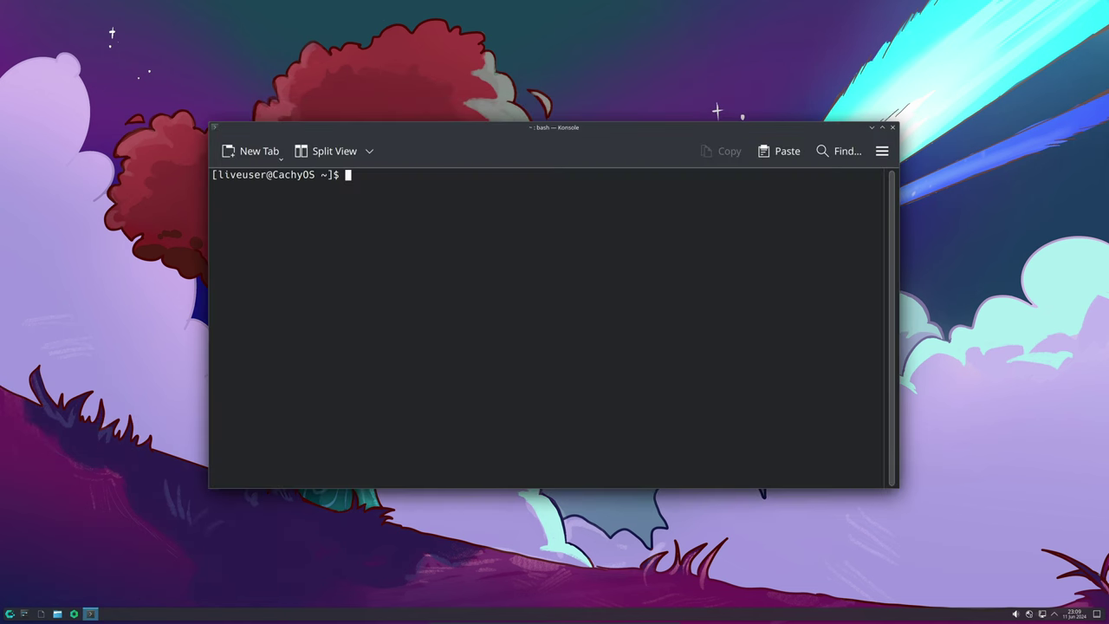
Step: Check the kernel details in the Konsole terminal with uname -a and uname -r
{"action": "type", "text": "uname -a"}
{"action": "key", "text": "Return"}
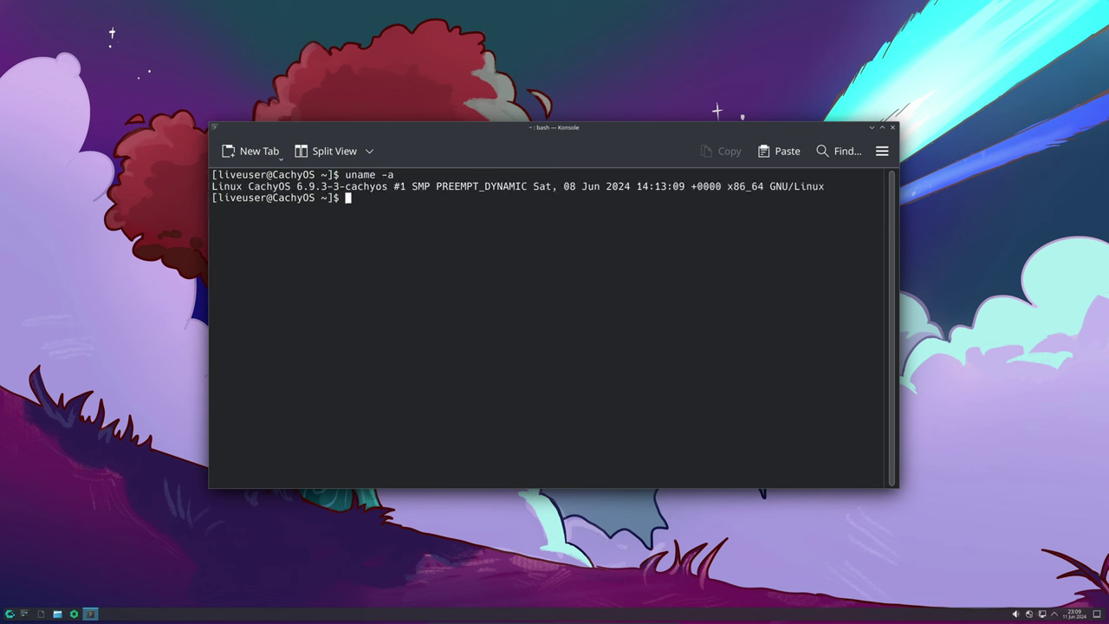
{"action": "type", "text": "uname -r"}
{"action": "key", "text": "Return"}
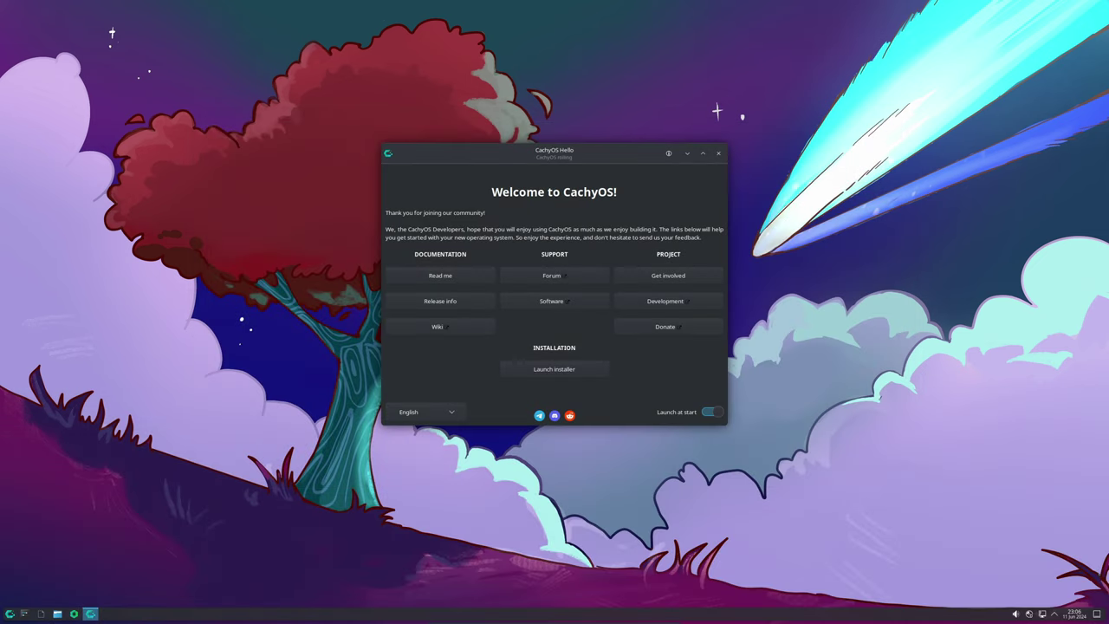
Step: Dismiss the CachyOS Hello window and open the Dolphin file manager at the Home folder
{"action": "left_click", "coordinate": [718, 153]}
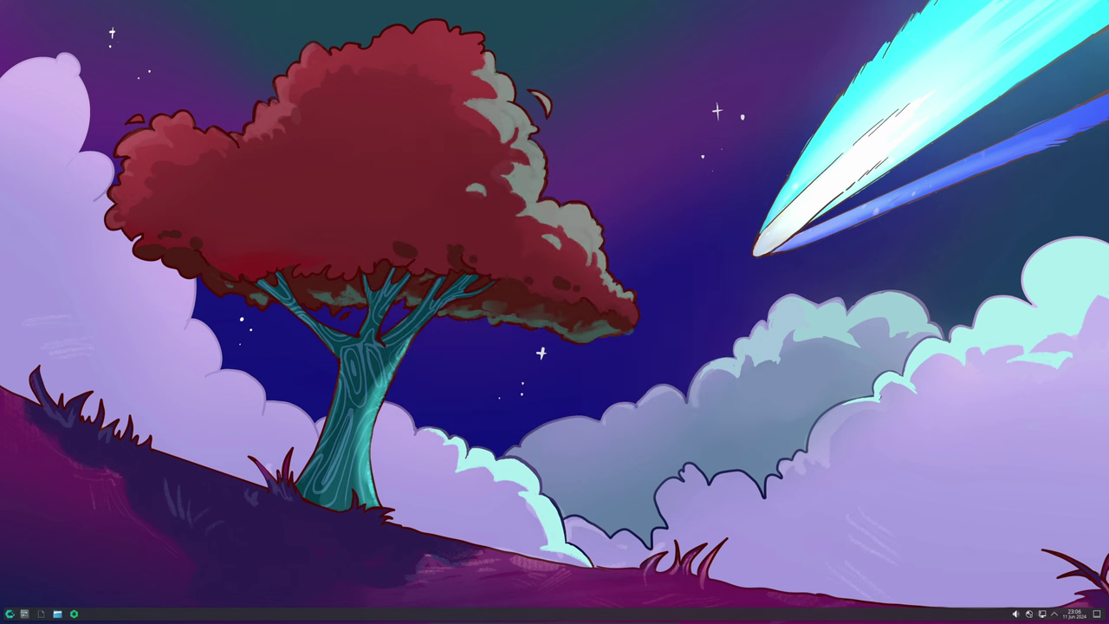
{"action": "left_click", "coordinate": [57, 614]}
{"action": "left_click_drag", "start_coordinate": [555, 185], "coordinate": [488, 97]}
{"action": "left_click_drag", "start_coordinate": [653, 344], "coordinate": [861, 438]}
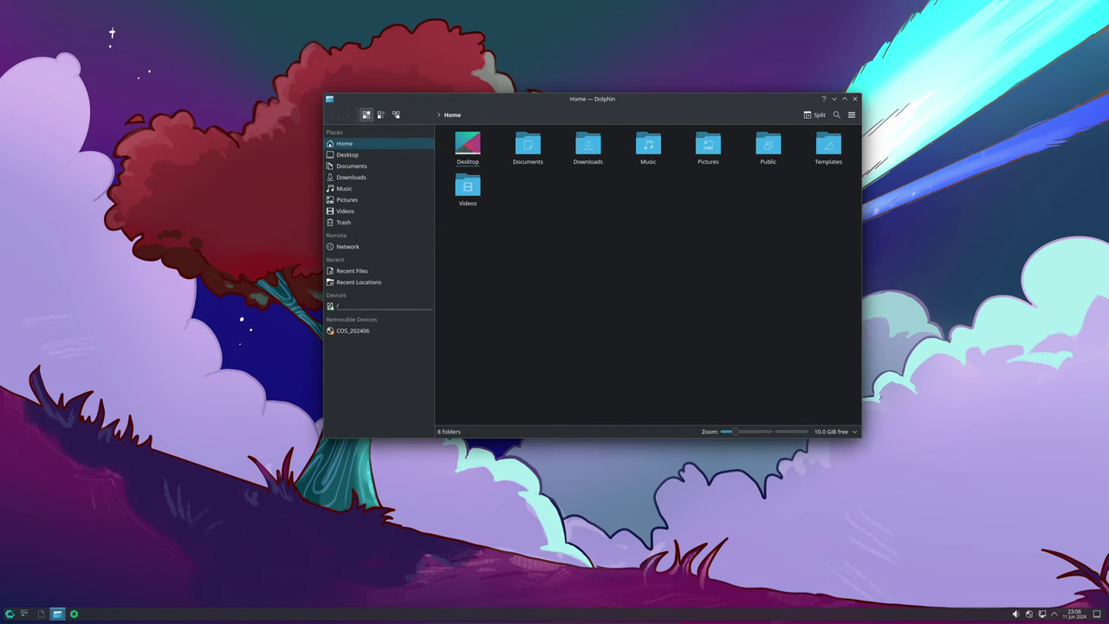
Step: View Dolphin's version information, and close the information window and the file manager
{"action": "left_click", "coordinate": [852, 114]}
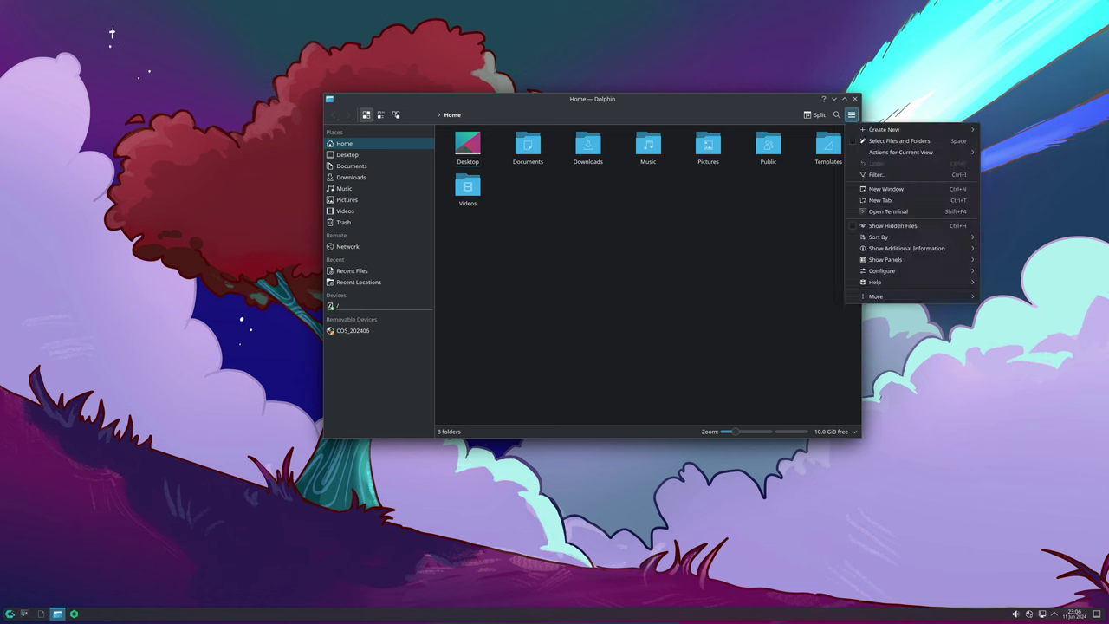
{"action": "mouse_move", "coordinate": [875, 281]}
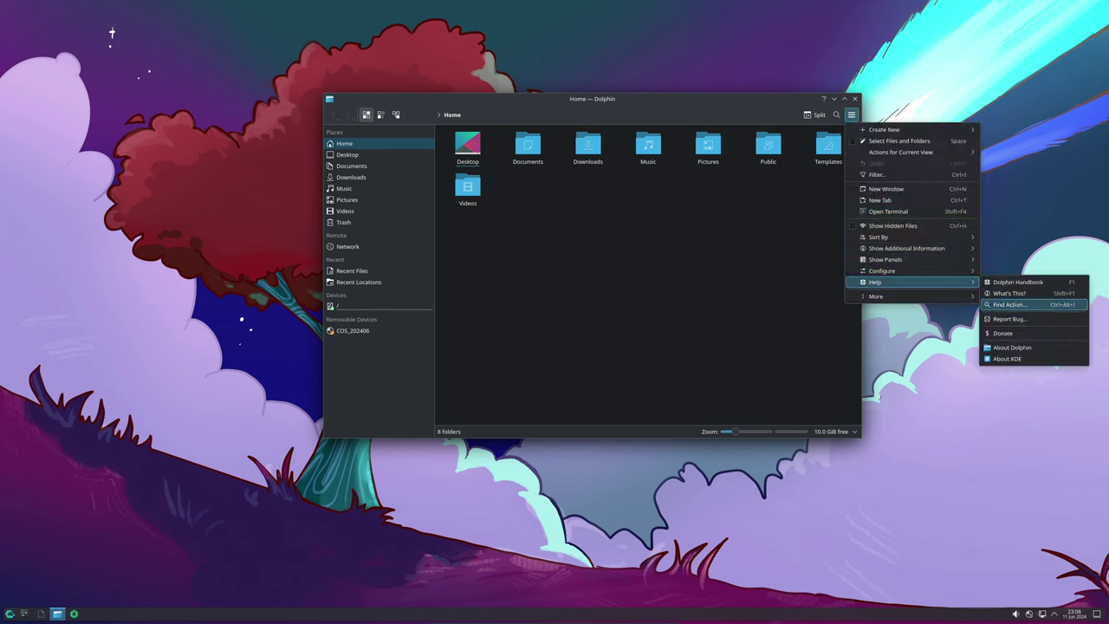
{"action": "left_click", "coordinate": [1012, 347]}
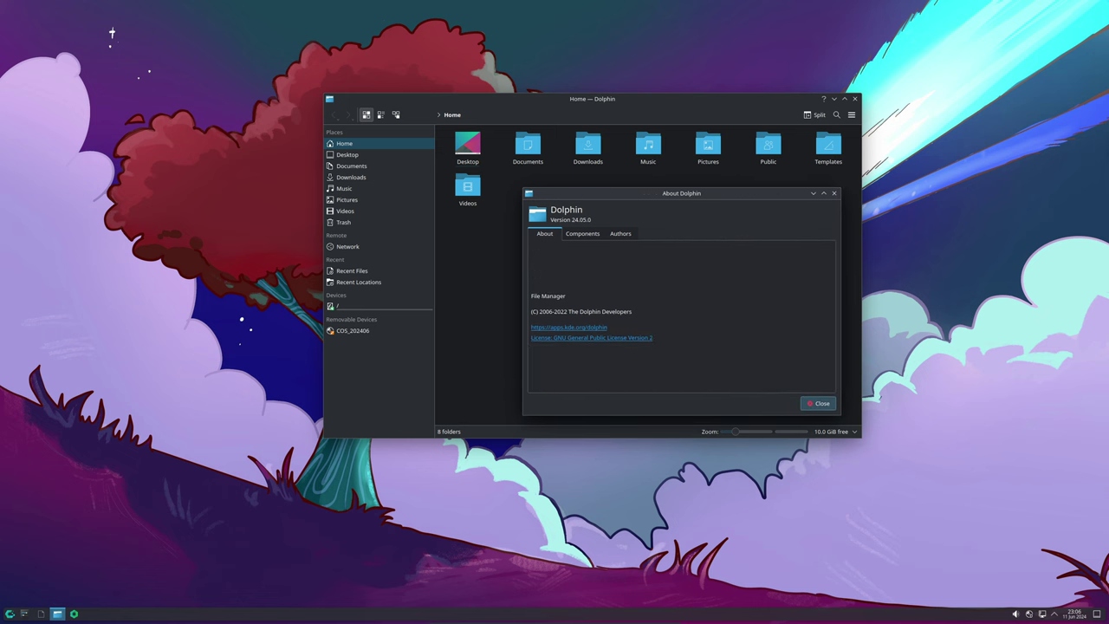
{"action": "left_click", "coordinate": [834, 194]}
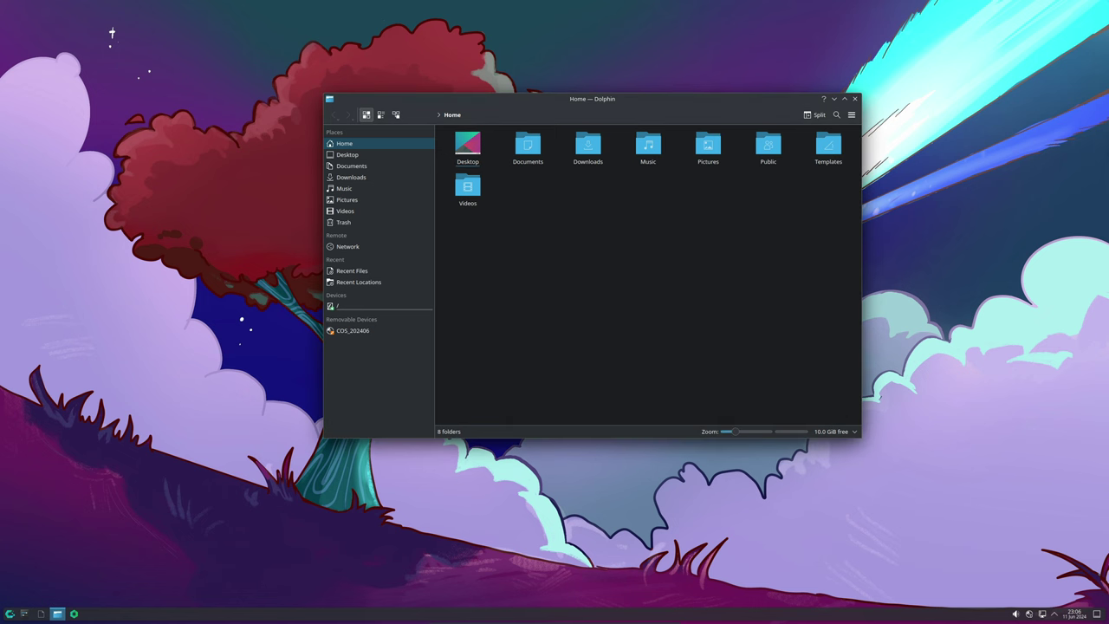
{"action": "left_click", "coordinate": [855, 99]}
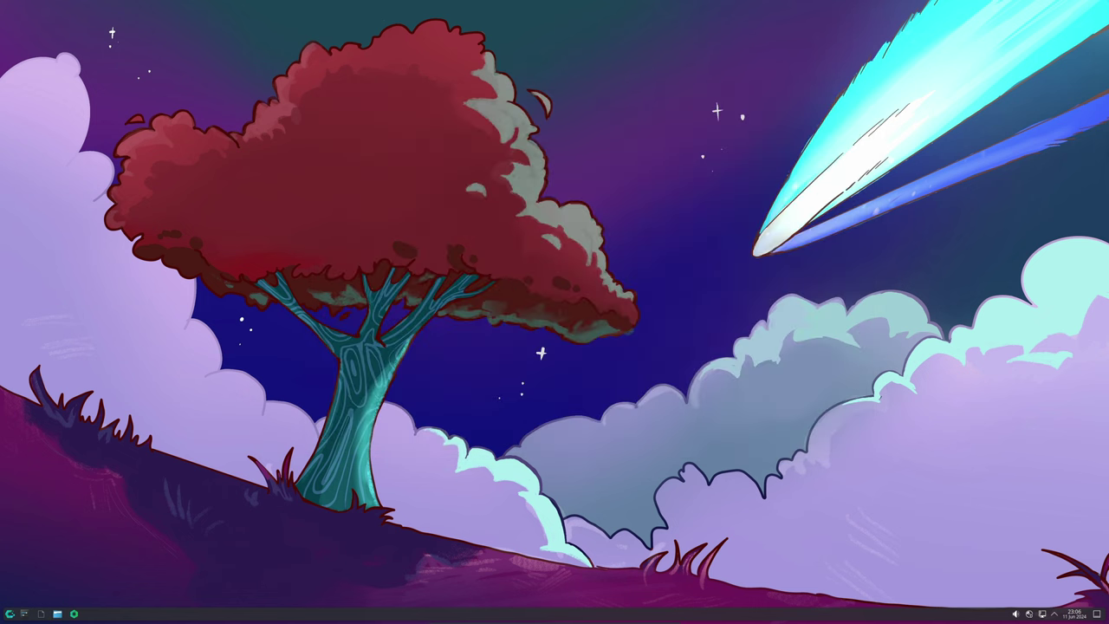
Step: Open the desktop and wallpaper configuration from the empty desktop
{"action": "right_click", "coordinate": [474, 175]}
{"action": "left_click", "coordinate": [519, 181]}
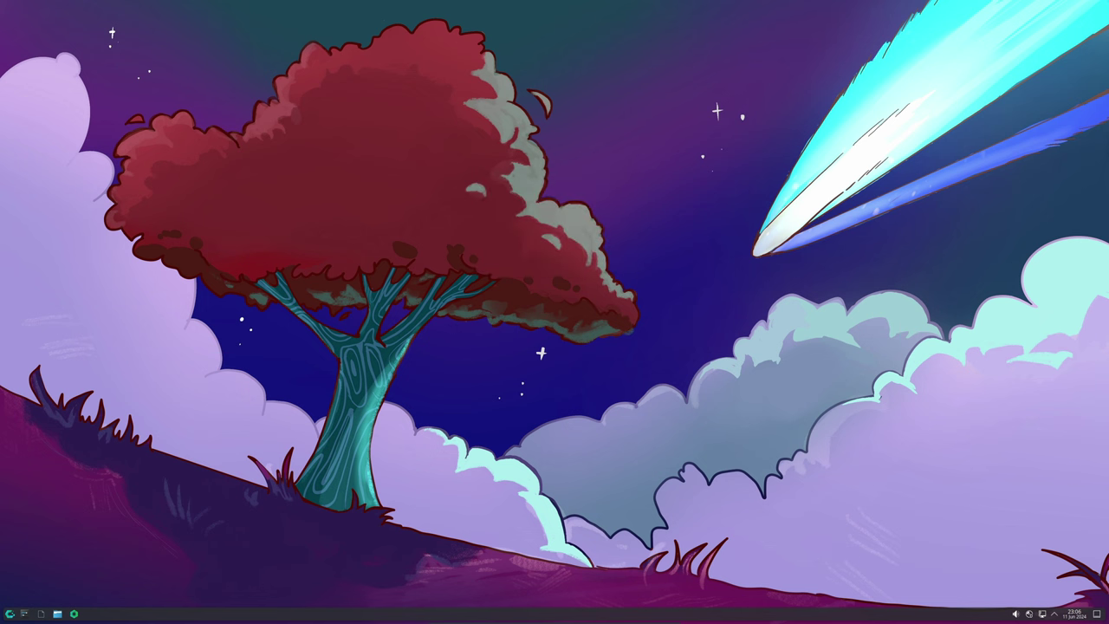